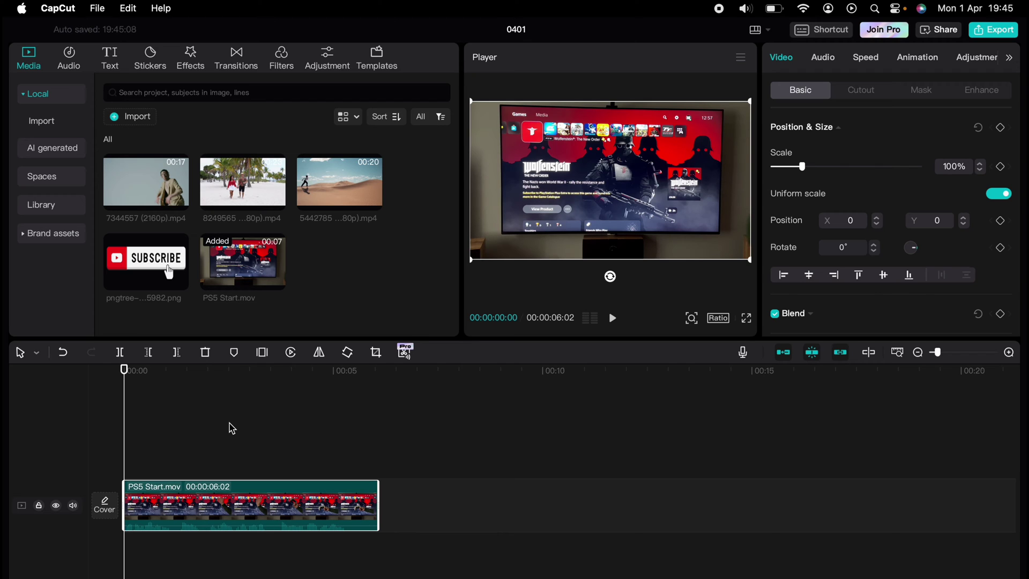
# Step: Bring up Auto captions and set the source language to English
pyautogui.click(114, 59)
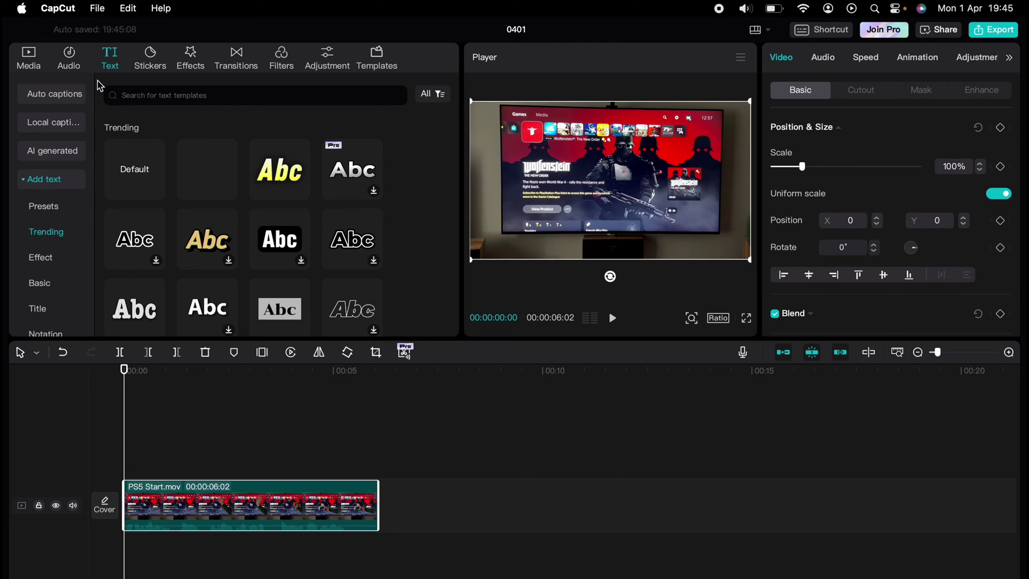
pyautogui.click(75, 98)
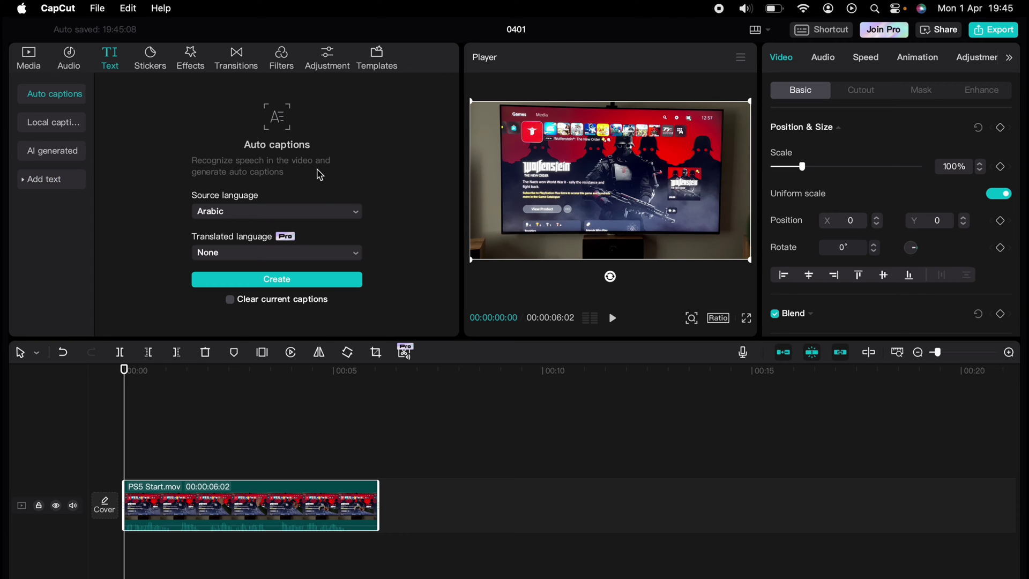
pyautogui.click(336, 212)
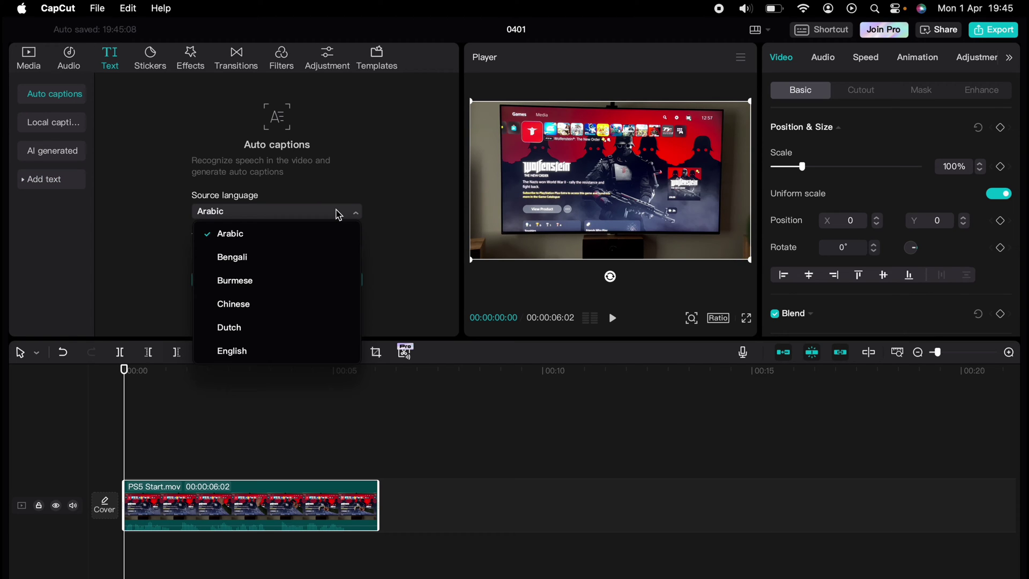
pyautogui.scroll(-3, 311, 295)
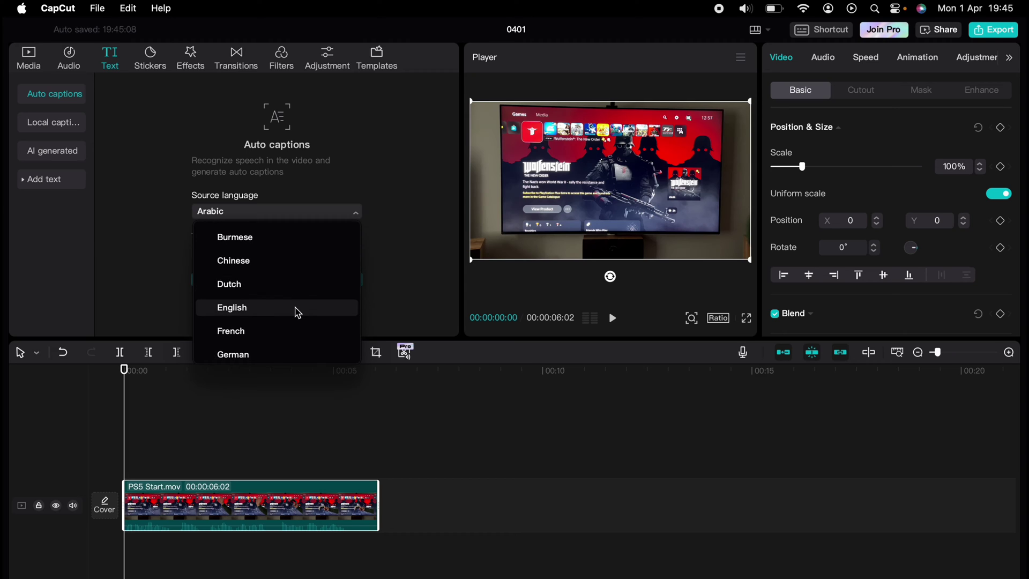
pyautogui.click(296, 311)
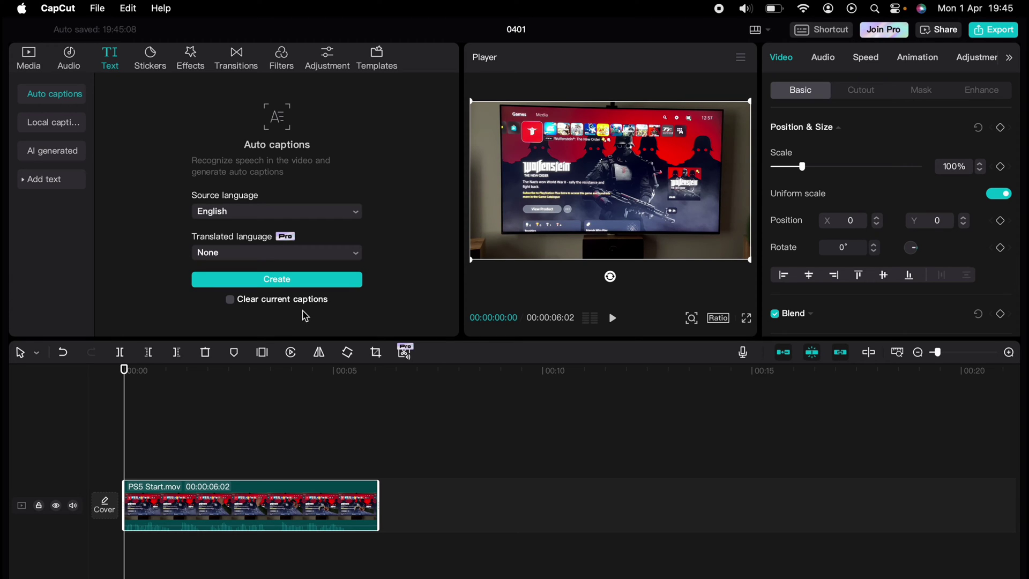
# Step: Generate the English captions and select the opening 'welcome' caption clip
pyautogui.click(315, 282)
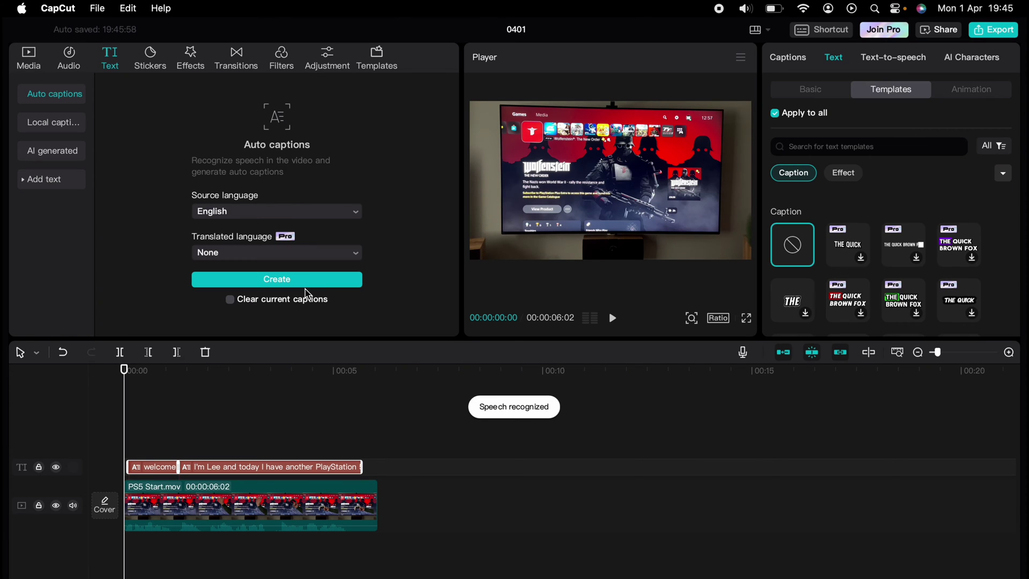
pyautogui.click(149, 467)
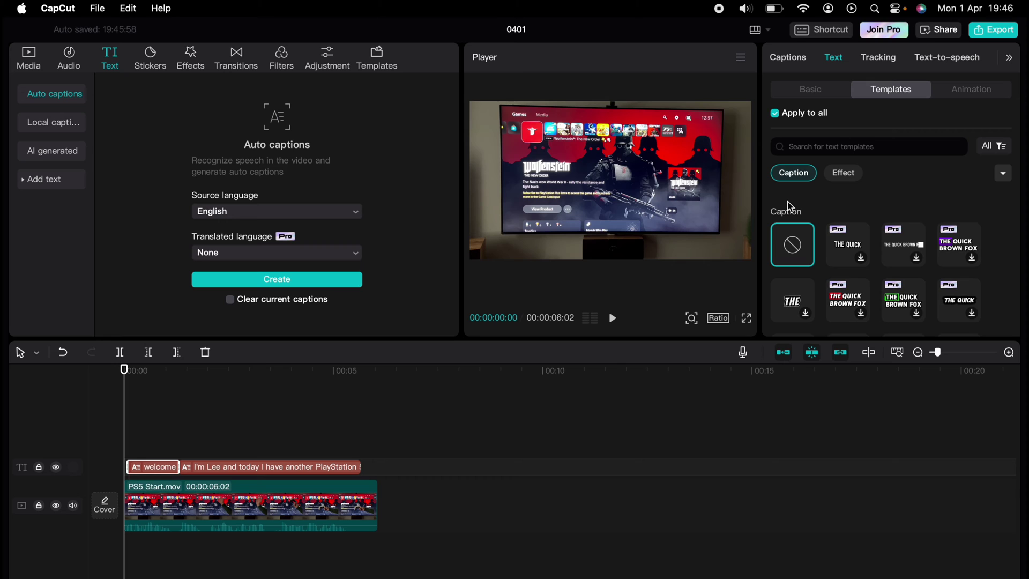
pyautogui.scroll(-2, 788, 207)
pyautogui.scroll(-1, 787, 207)
pyautogui.scroll(-1, 788, 206)
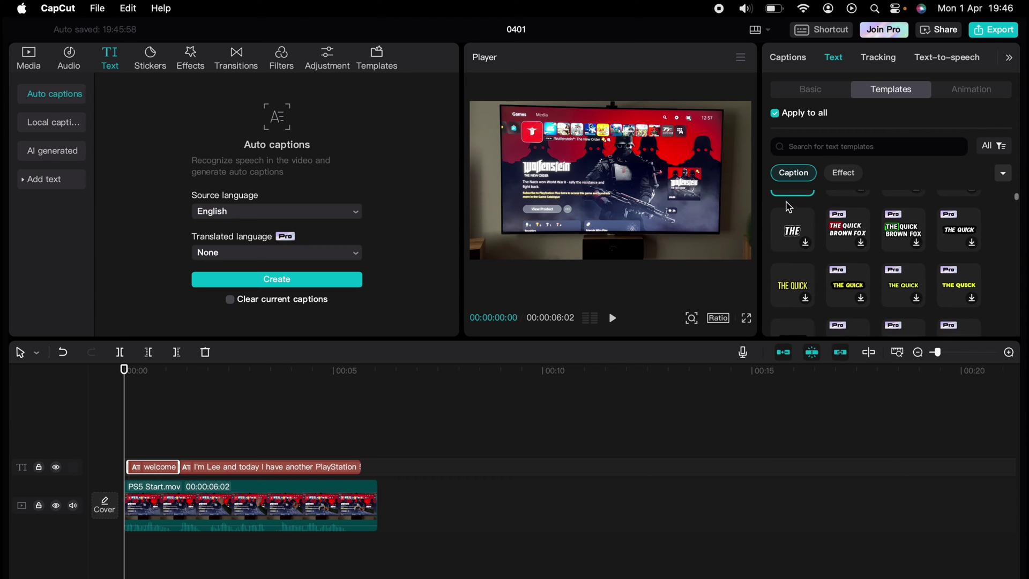
pyautogui.scroll(-1, 788, 207)
pyautogui.scroll(-1, 787, 207)
pyautogui.scroll(-1, 789, 206)
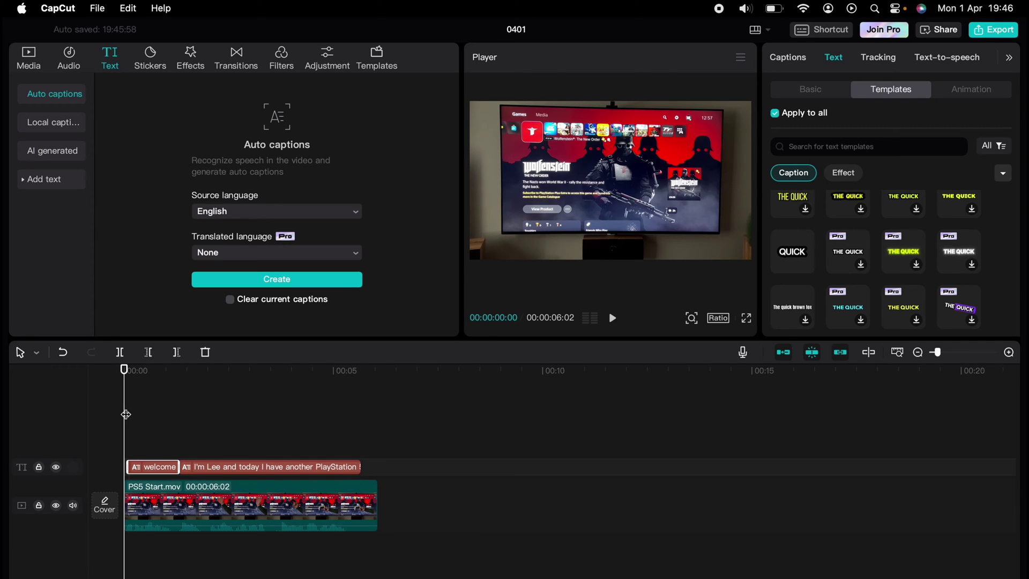
# Step: Play back the captions, then correct 'Tat' to 'Tech' in the welcome caption's text
pyautogui.press('space')
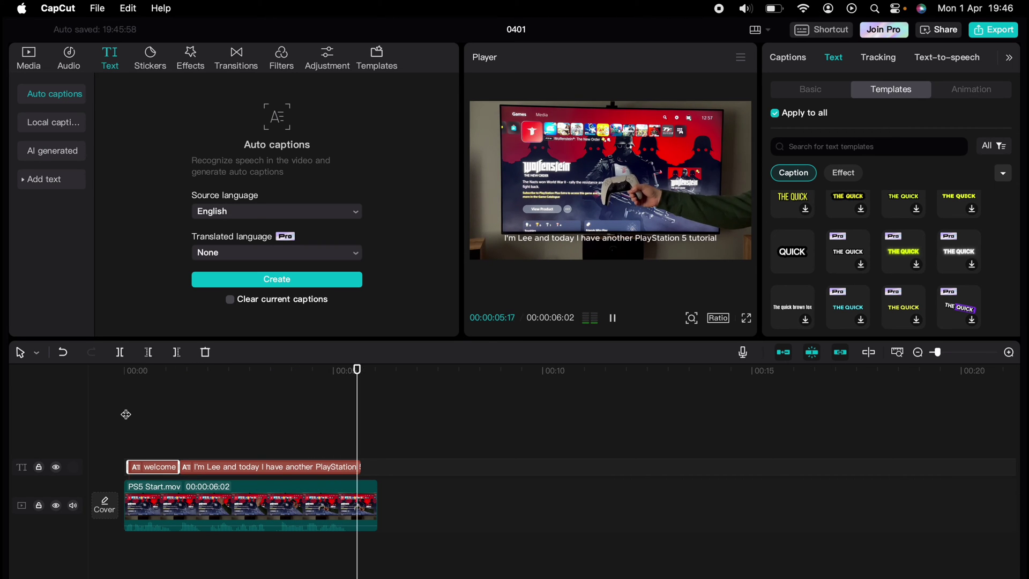
pyautogui.press('space')
pyautogui.click(144, 438)
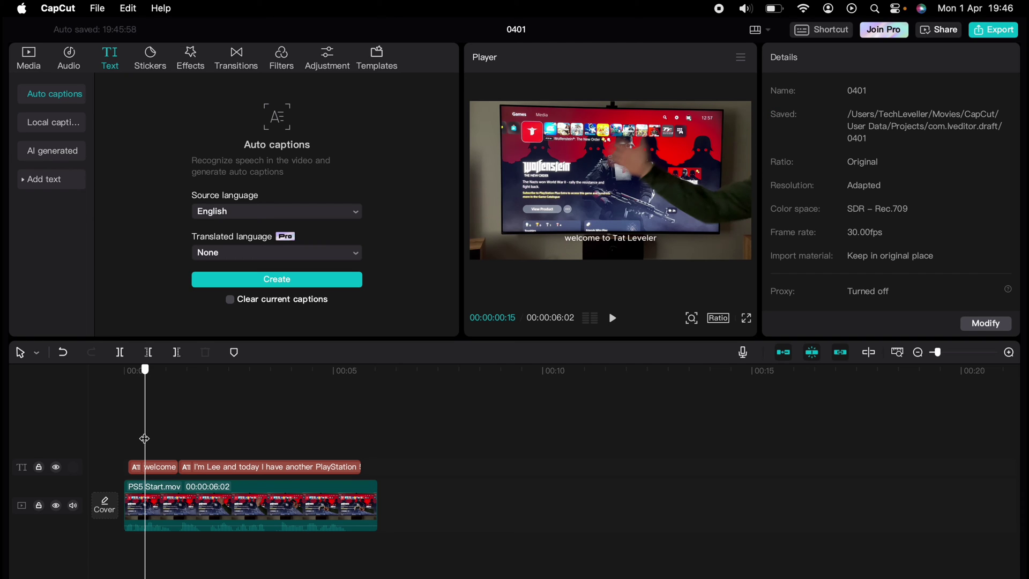
pyautogui.click(161, 470)
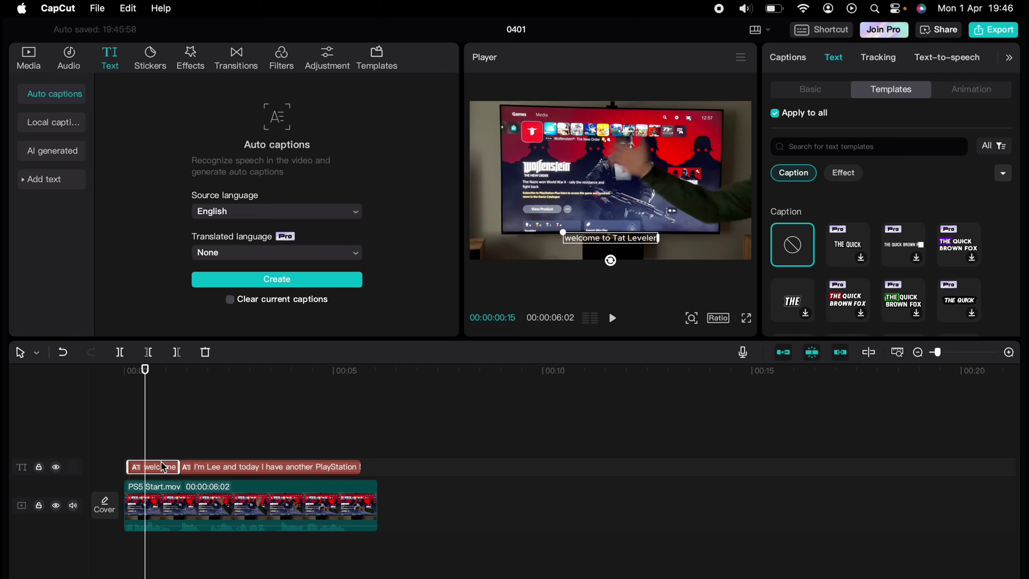
pyautogui.click(810, 90)
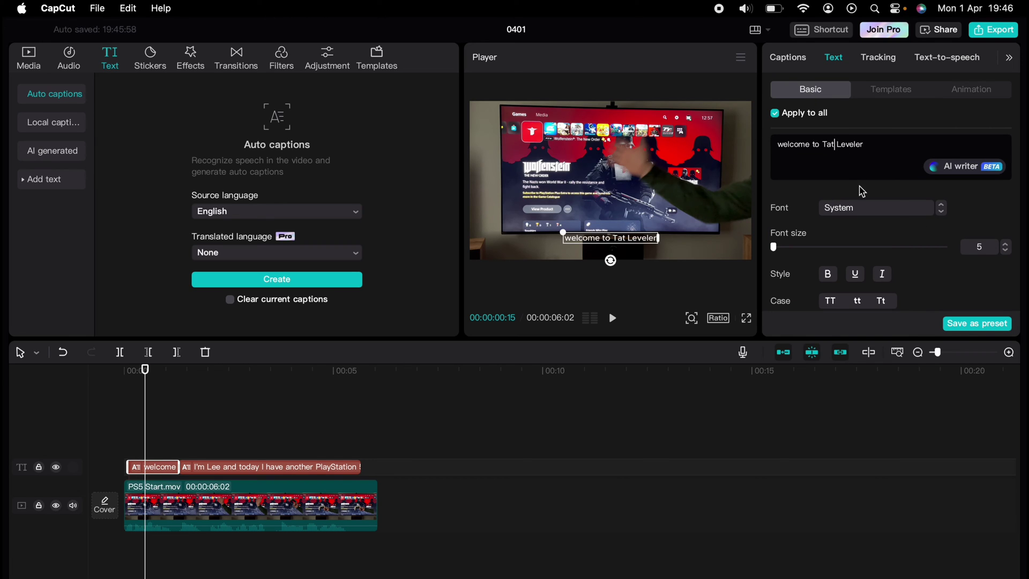
pyautogui.press('BackSpace')
pyautogui.press('BackSpace')
pyautogui.write('ec')
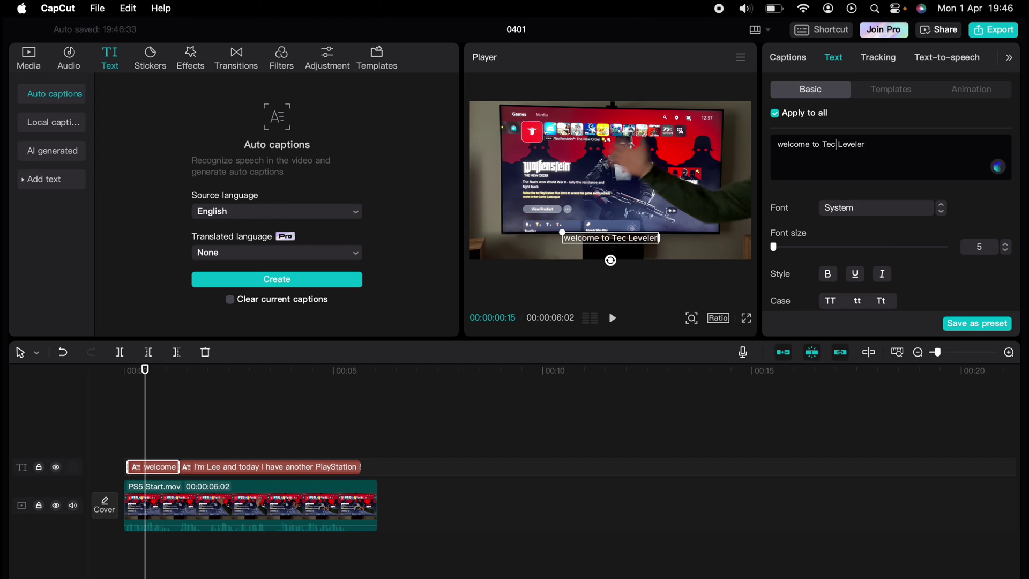
pyautogui.write('h')
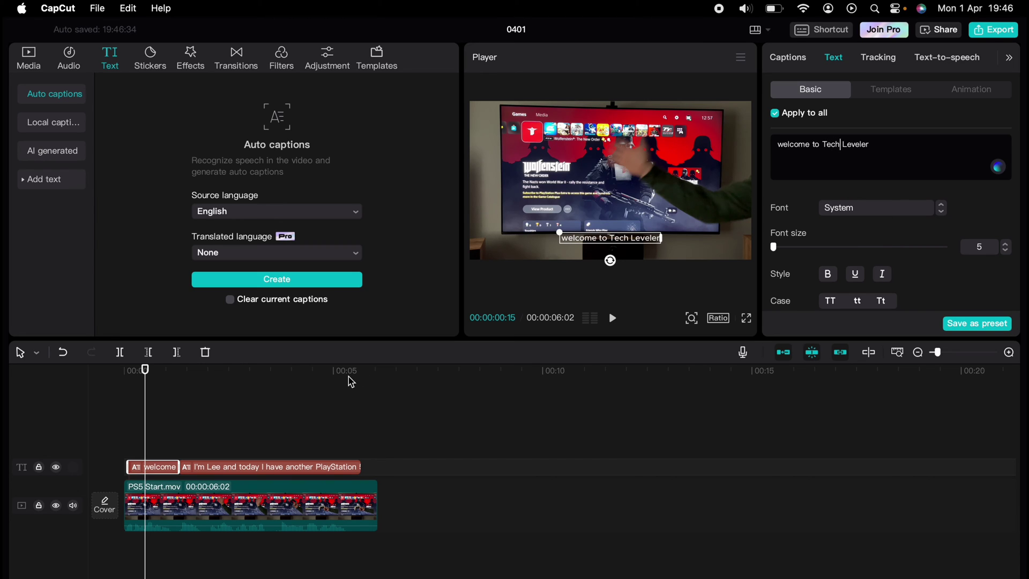
# Step: Look over the caption's Animation and Basic settings, reselect the captions, and show Templates
pyautogui.click(978, 92)
pyautogui.click(820, 96)
pyautogui.click(169, 448)
pyautogui.click(217, 466)
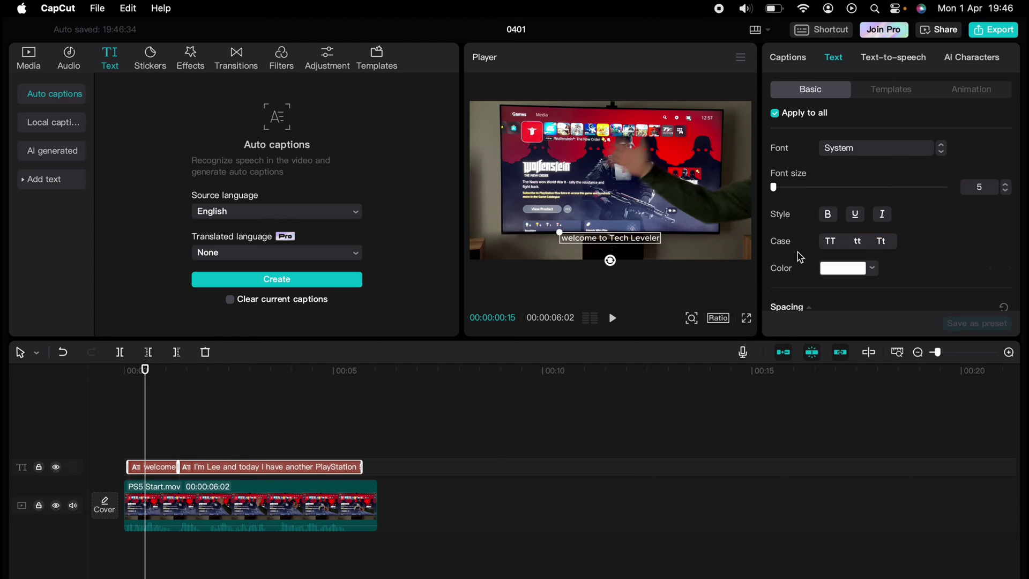
pyautogui.scroll(-1, 799, 255)
pyautogui.scroll(-2, 798, 256)
pyautogui.scroll(-1, 798, 256)
pyautogui.scroll(-1, 798, 255)
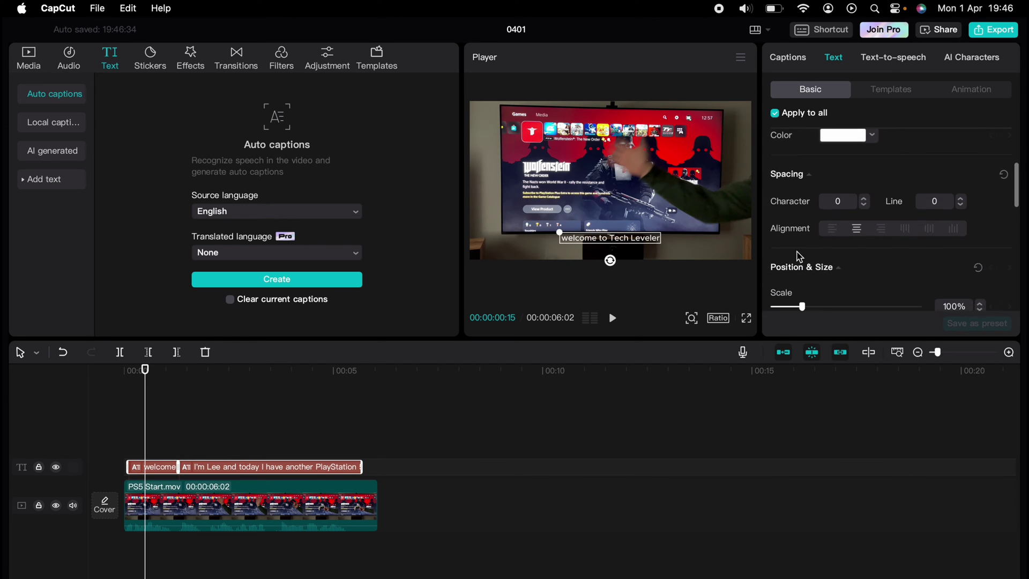
pyautogui.scroll(-1, 798, 256)
pyautogui.scroll(-1, 798, 256)
pyautogui.scroll(-1, 798, 256)
pyautogui.scroll(-1, 799, 256)
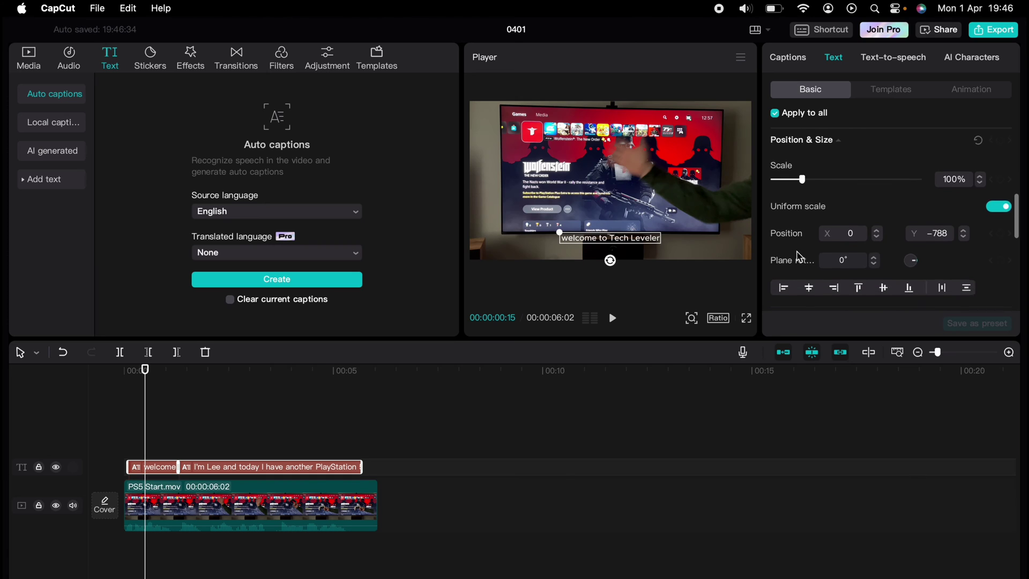
pyautogui.scroll(-2, 799, 255)
pyautogui.scroll(-1, 799, 256)
pyautogui.scroll(-1, 798, 256)
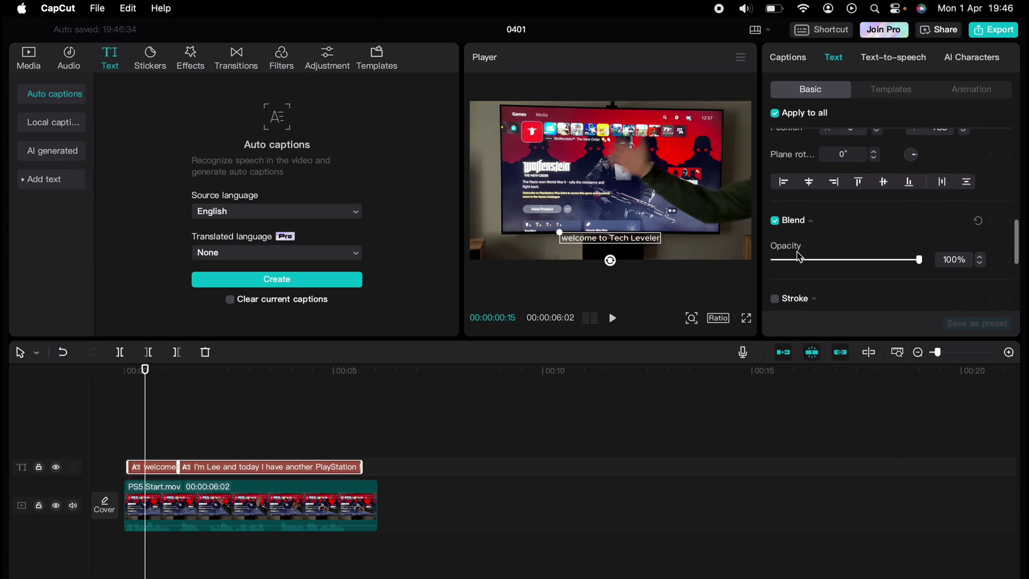
pyautogui.scroll(-2, 799, 256)
pyautogui.scroll(-1, 799, 256)
pyautogui.scroll(-1, 798, 256)
pyautogui.scroll(-1, 798, 256)
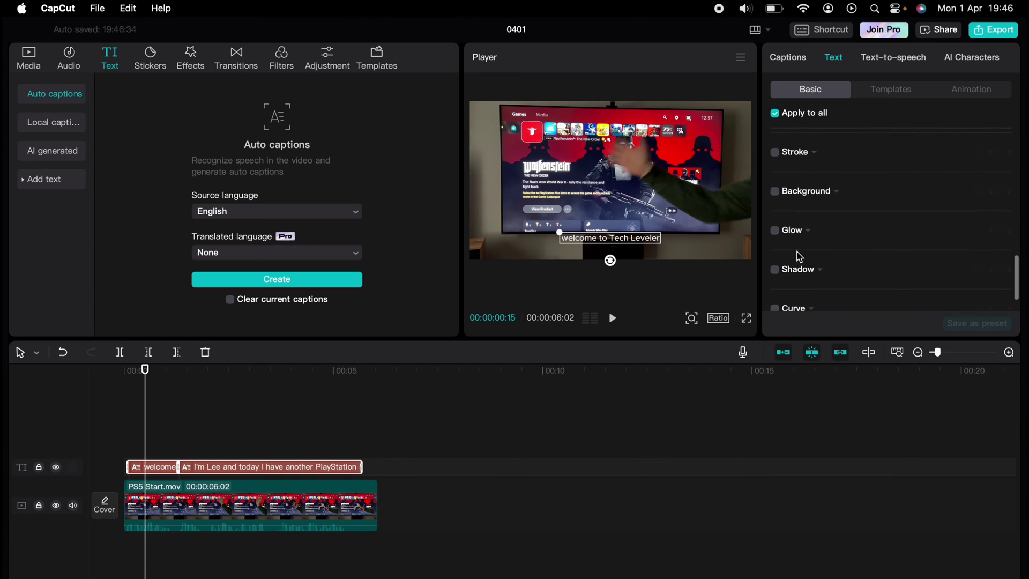
pyautogui.scroll(-1, 798, 256)
pyautogui.scroll(4, 798, 256)
pyautogui.scroll(5, 798, 256)
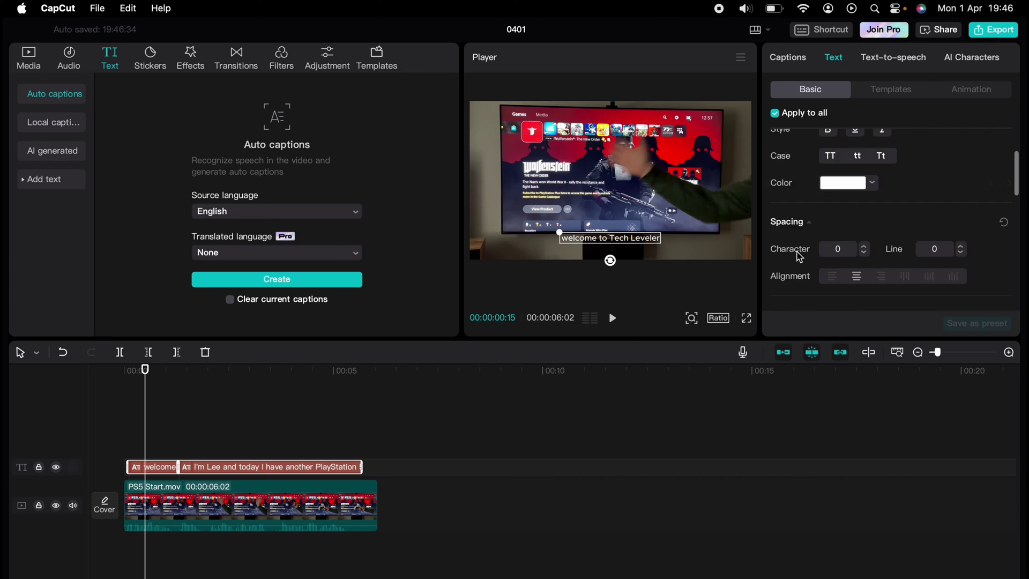
pyautogui.scroll(3, 798, 256)
pyautogui.click(890, 90)
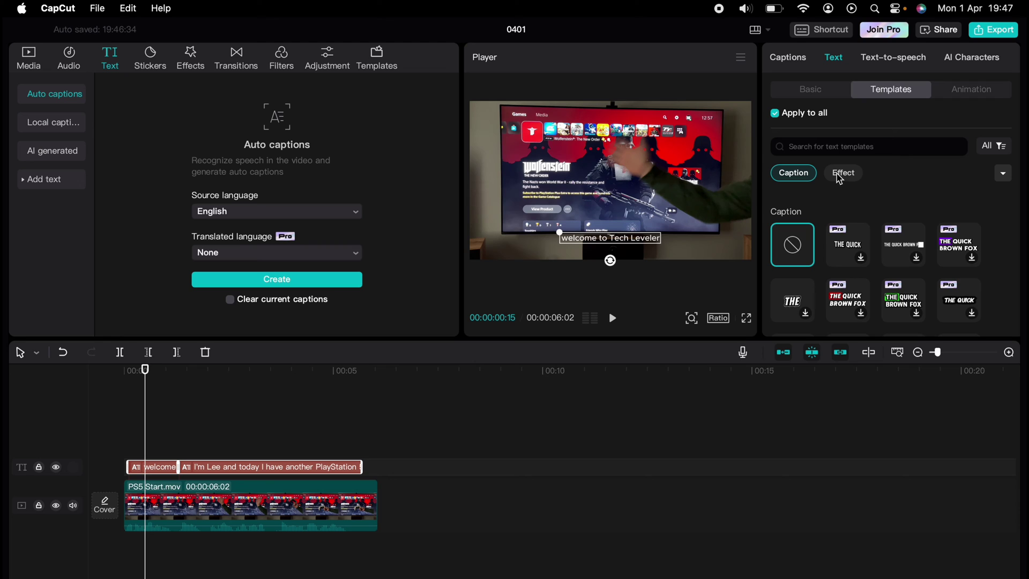
pyautogui.scroll(-2, 808, 245)
pyautogui.scroll(-2, 808, 246)
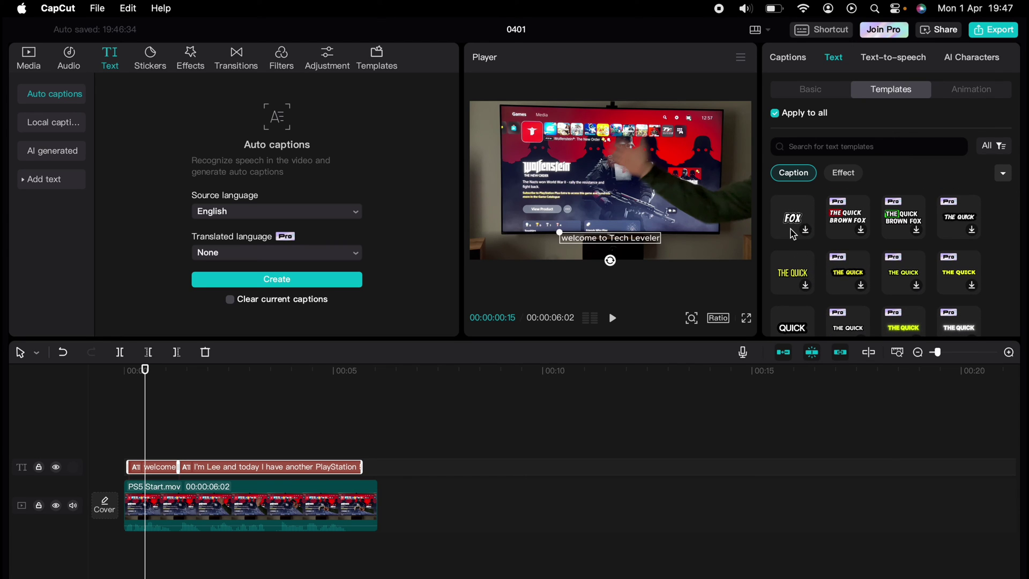
# Step: Apply the first bold caption template, preview it, and enlarge the caption in the Player
pyautogui.click(792, 233)
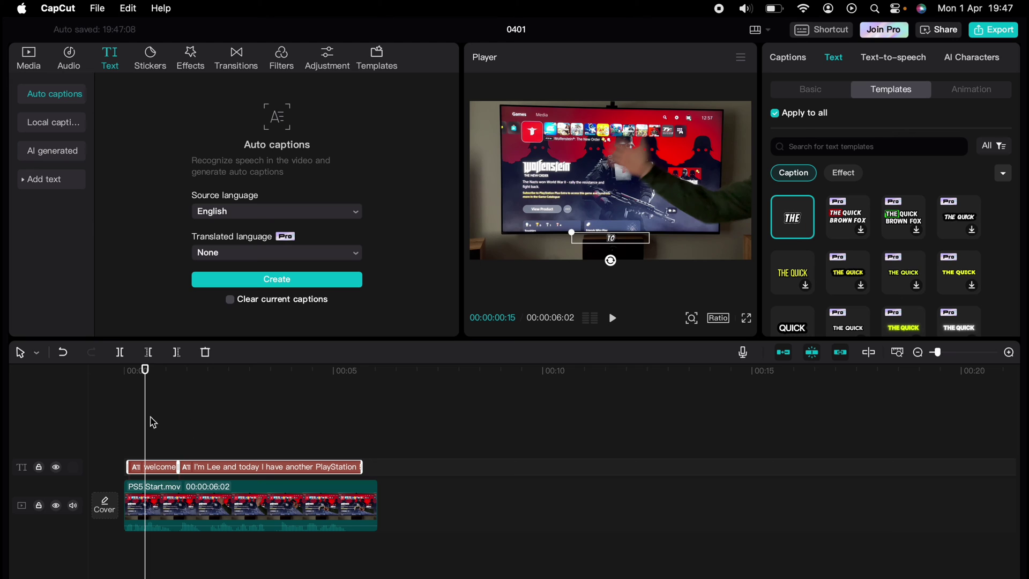
pyautogui.click(124, 420)
pyautogui.press('space')
pyautogui.press('space')
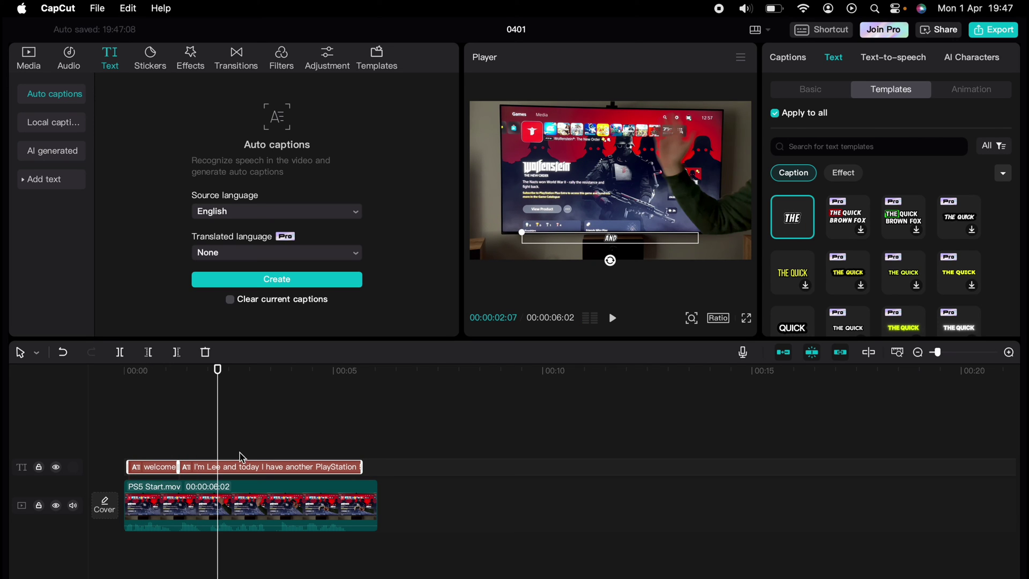
pyautogui.moveTo(523, 233); pyautogui.dragTo(426, 164)
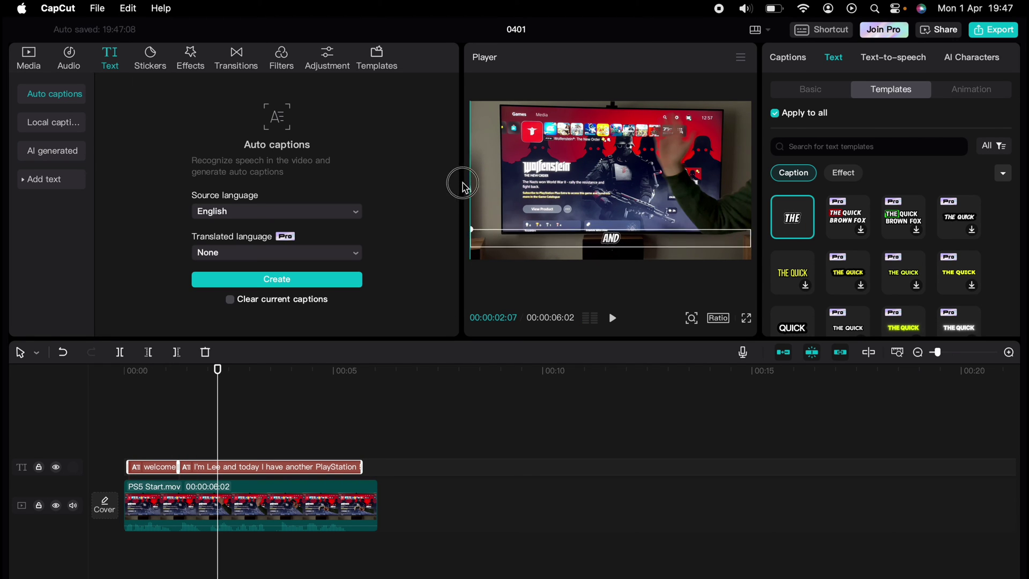
pyautogui.moveTo(290, 98); pyautogui.dragTo(267, 96)
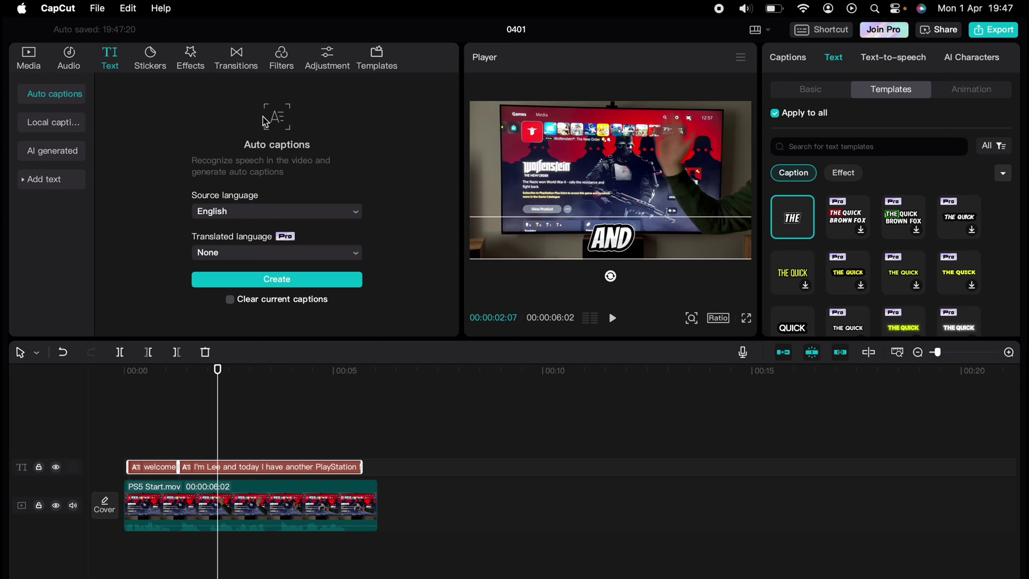
# Step: Preview the styled captions from the start of the clip
pyautogui.click(133, 400)
pyautogui.press('space')
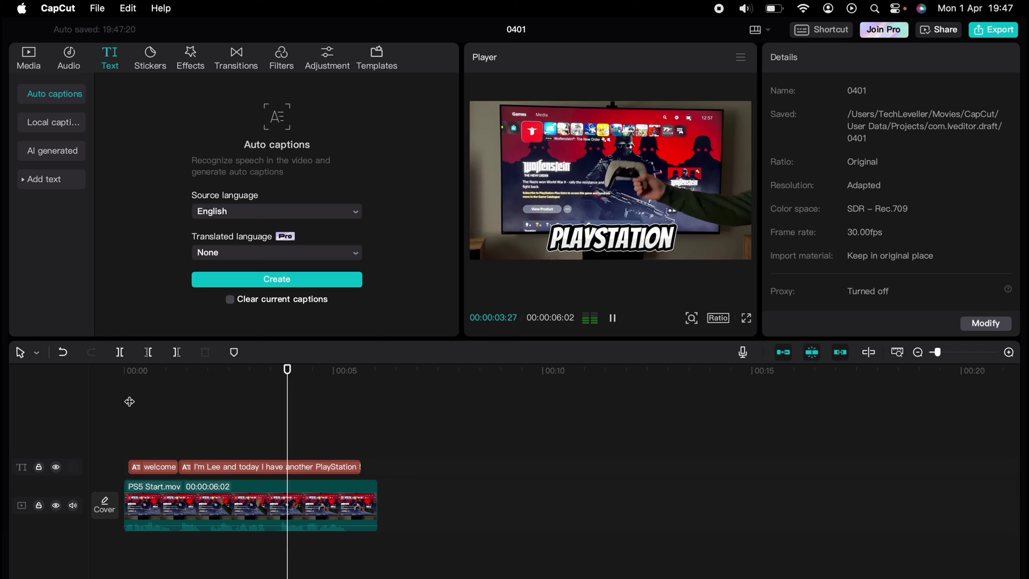
pyautogui.press('space')
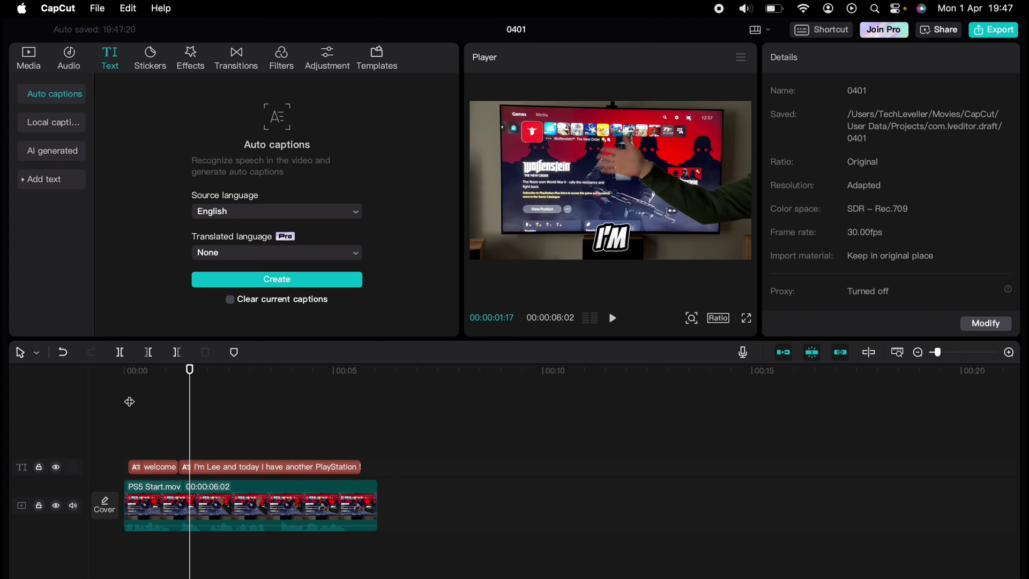
# Step: Colour all captions red (FF1837) from their Basic settings
pyautogui.click(226, 466)
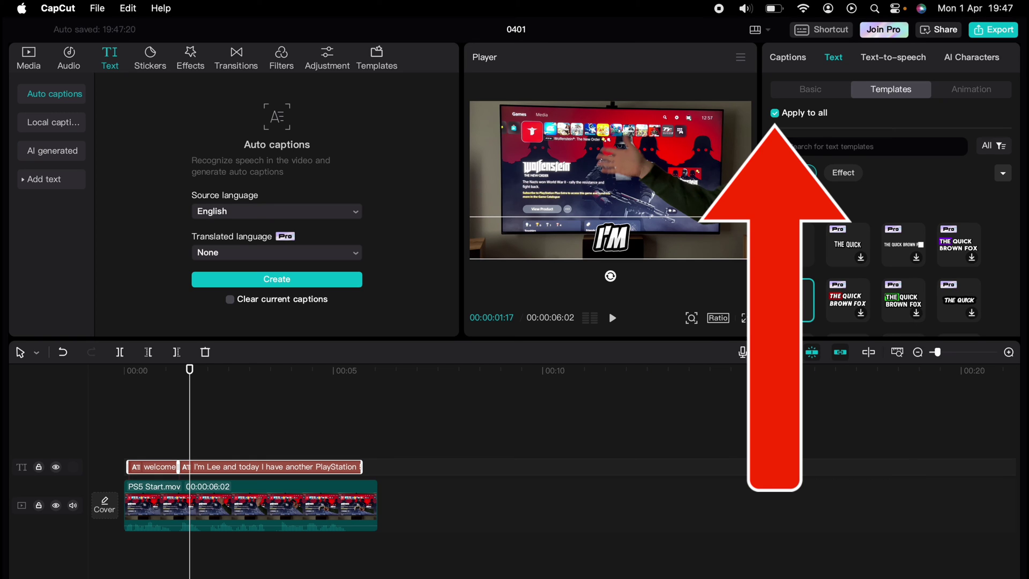
pyautogui.click(810, 91)
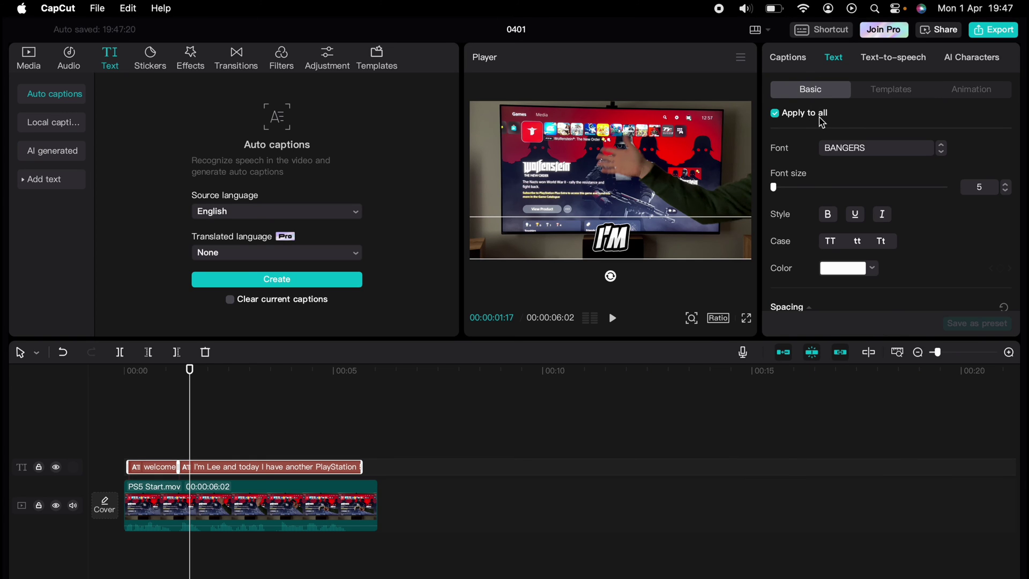
pyautogui.click(175, 468)
pyautogui.click(213, 465)
pyautogui.click(208, 433)
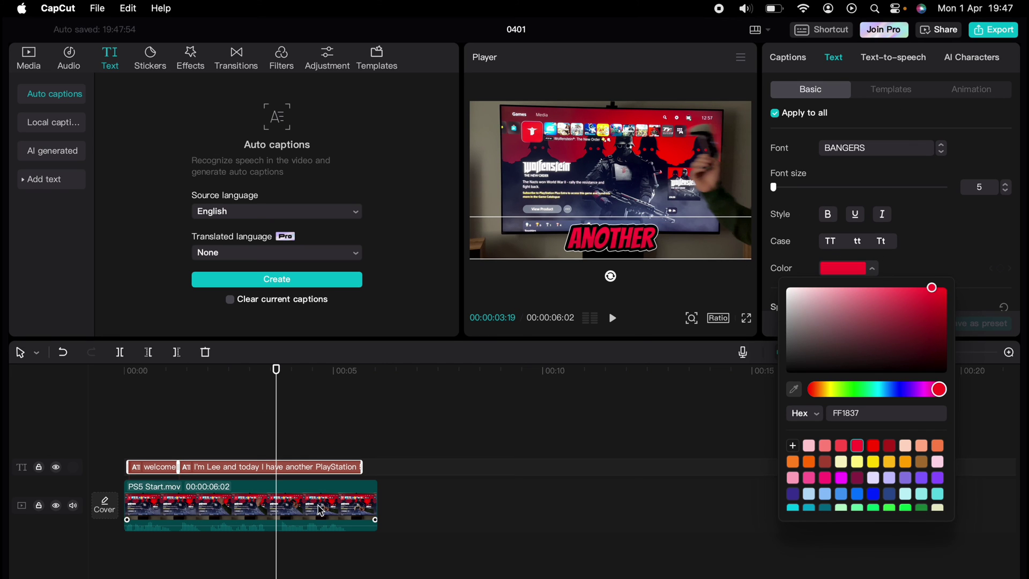
pyautogui.moveTo(150, 436); pyautogui.dragTo(131, 435)
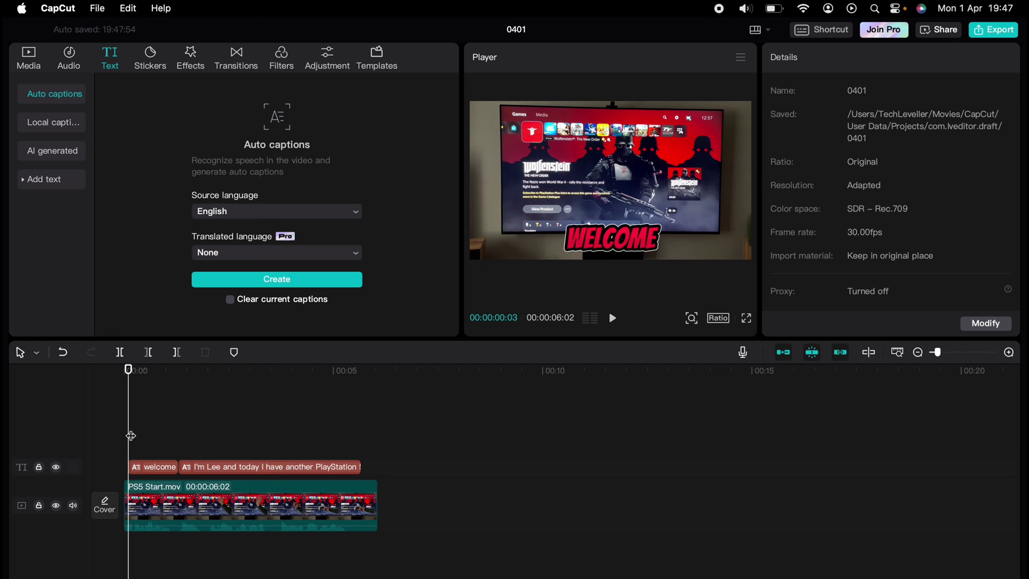
# Step: Play back the red captions, then reselect the 'welcome to Tech Leveler' caption
pyautogui.press('space')
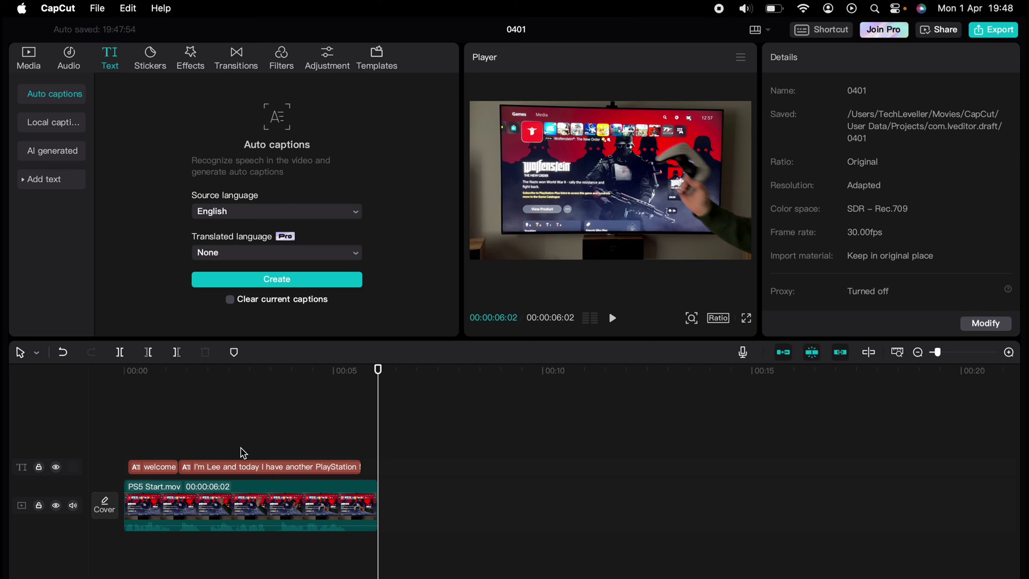
pyautogui.click(157, 470)
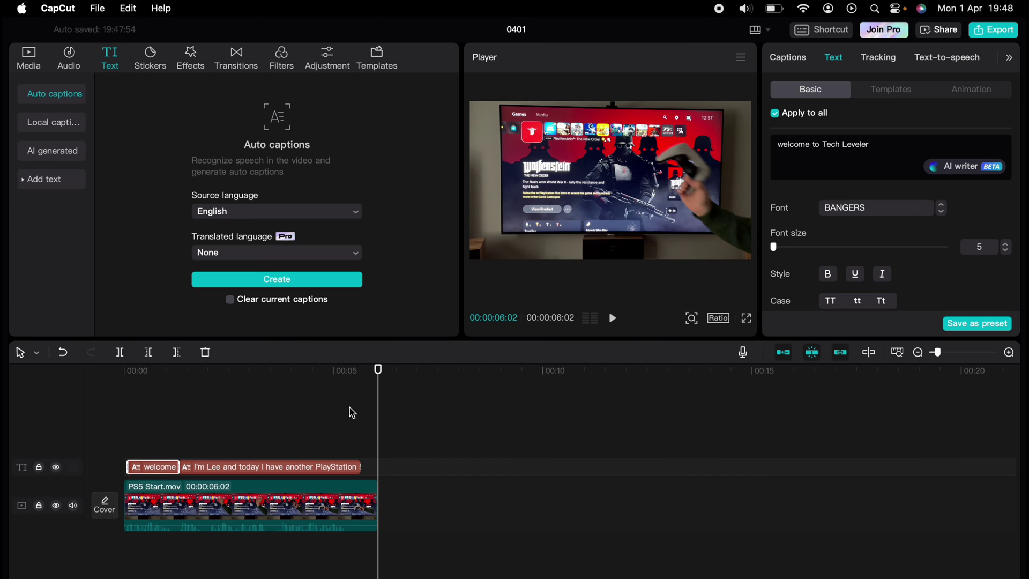